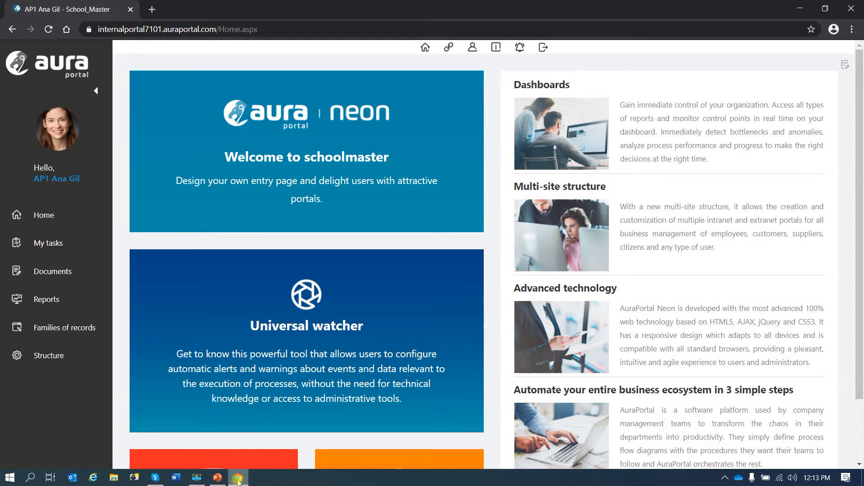
Open the Reports library from the documents library and list all its documents.
left_click(63, 275)
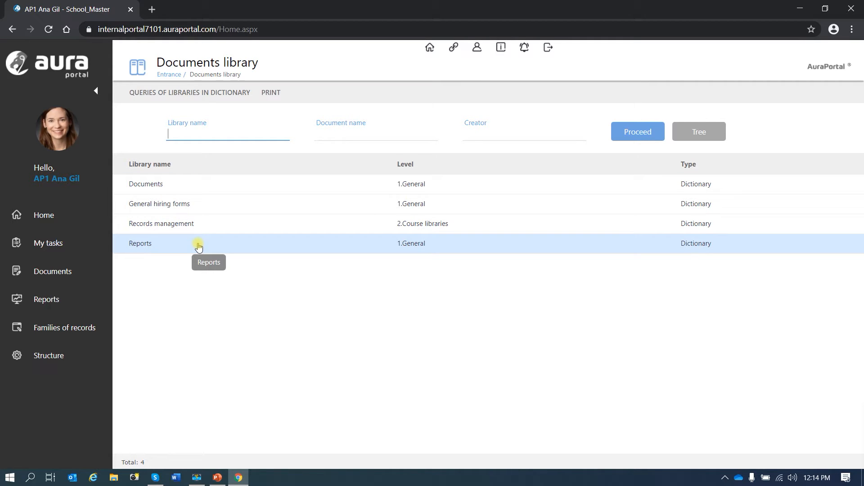
left_click(141, 246)
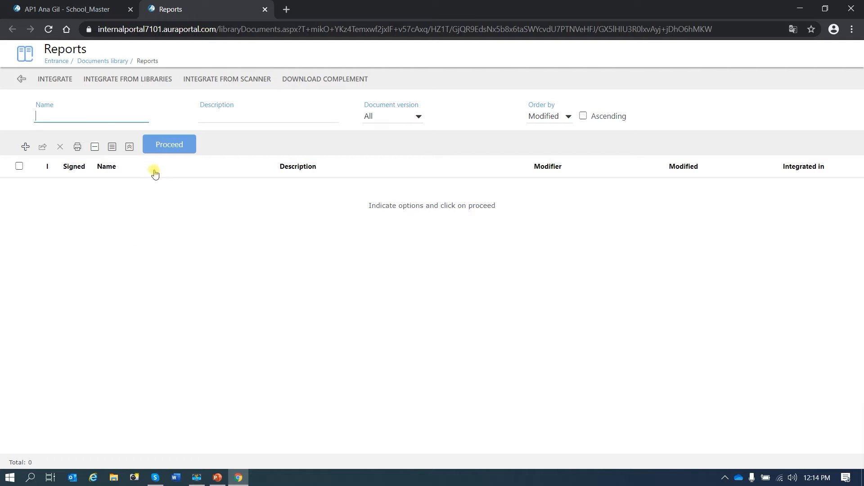
left_click(166, 145)
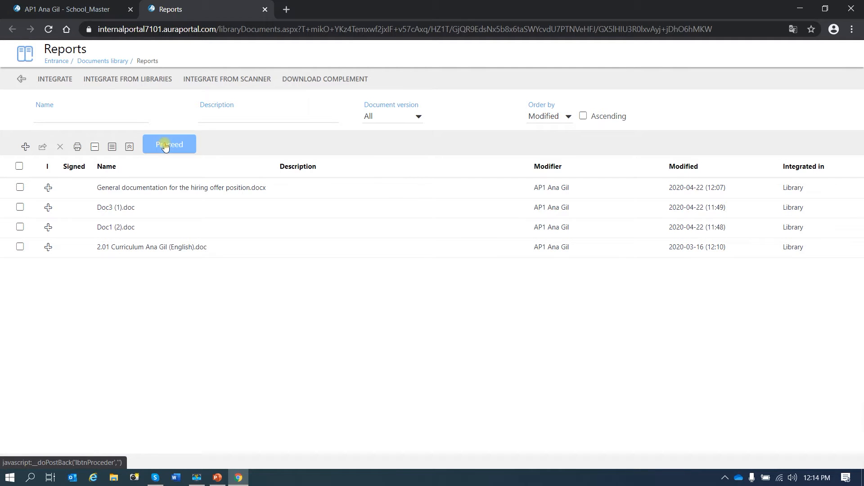
Integrate Letter2.docx from the Desktop into the Reports library, saving its Revised label as No.
left_click(55, 80)
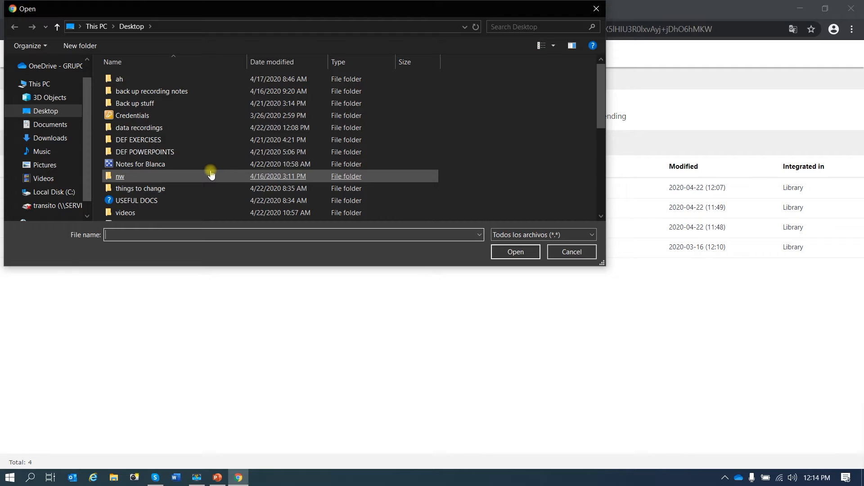
scroll(207, 154, "down", 2)
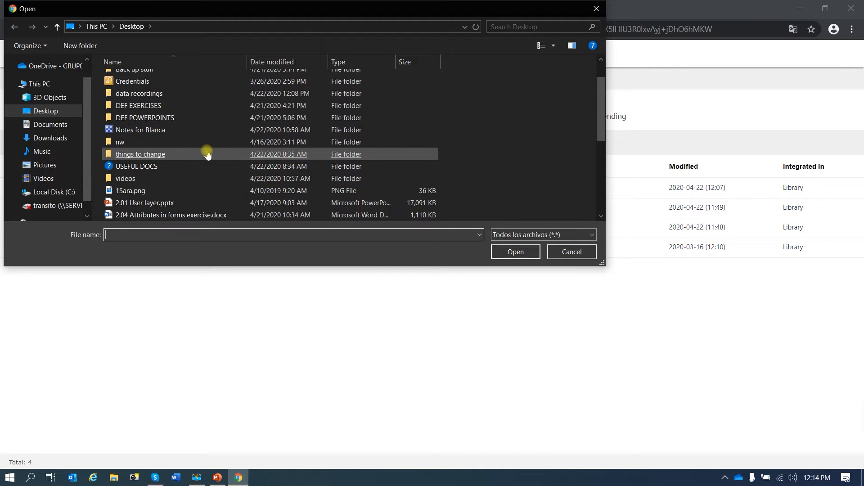
scroll(176, 153, "down", 2)
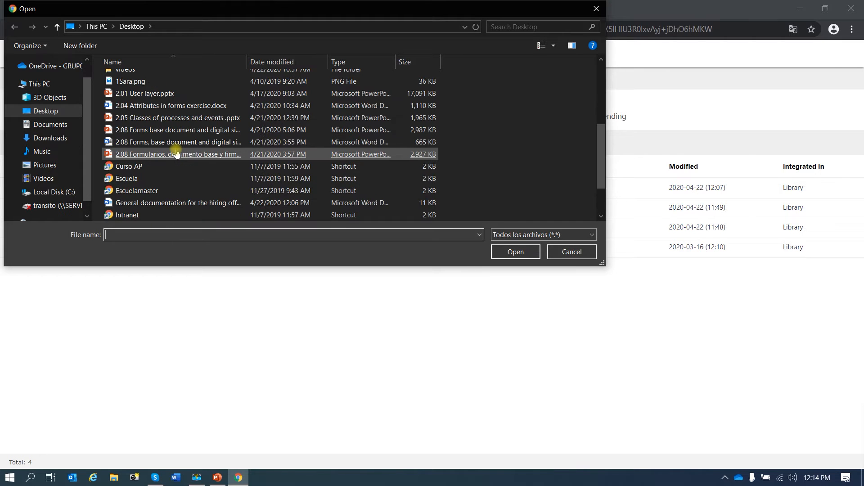
scroll(172, 180, "down", 1)
double_click(164, 176)
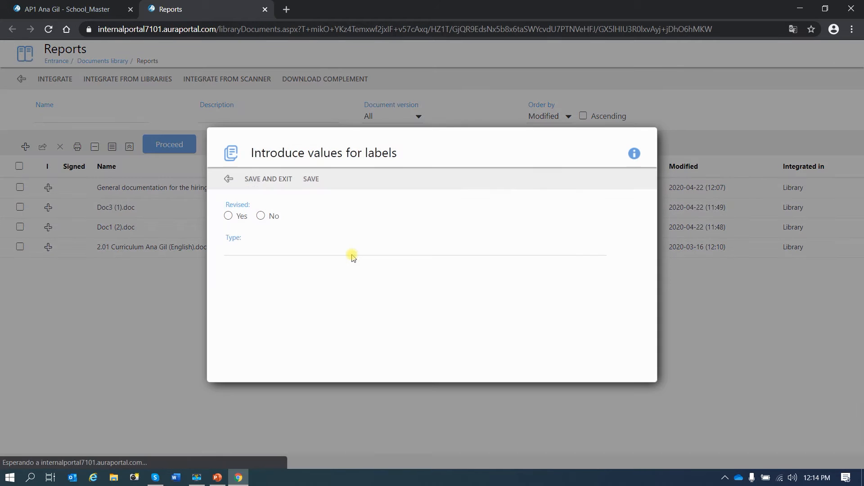
left_click(352, 255)
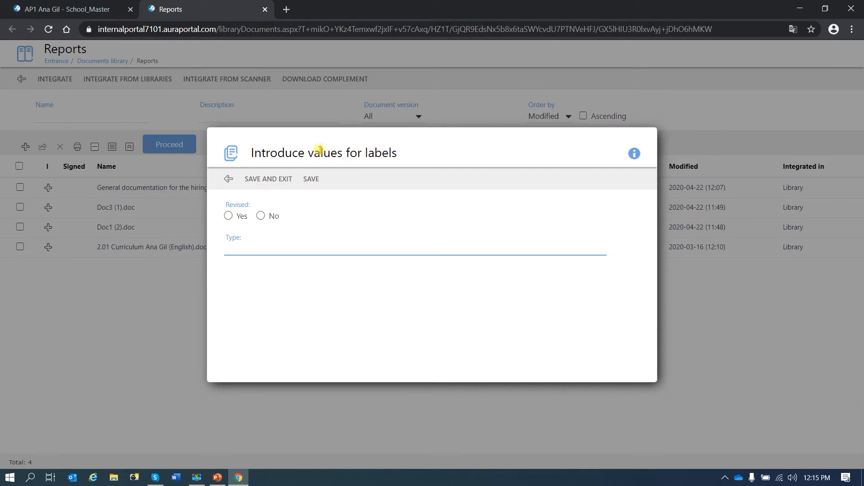
left_click(260, 217)
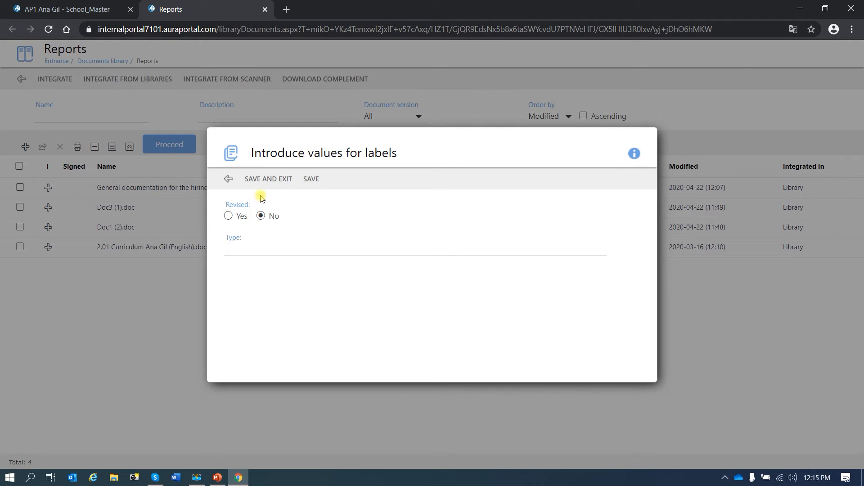
left_click(264, 179)
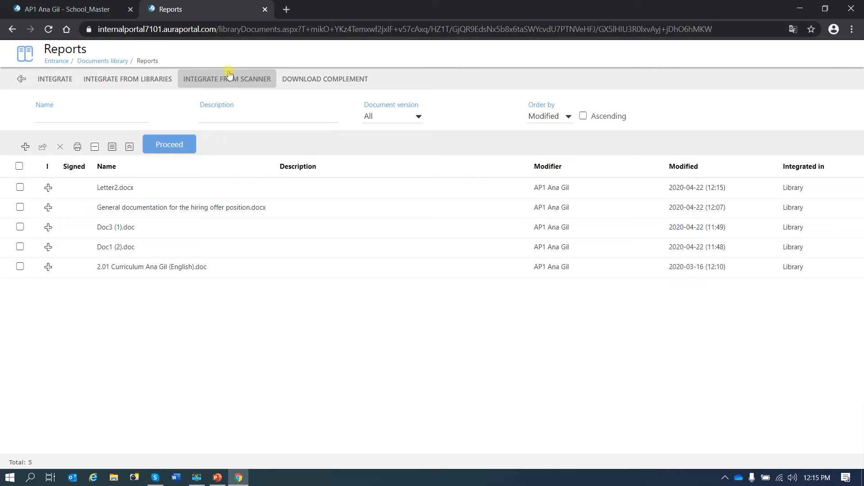
View the Save in my PC window for General documentation for the hiring offer position.docx and Doc3 (1).doc, closing it without saving and deselecting both.
mouse_move(332, 82)
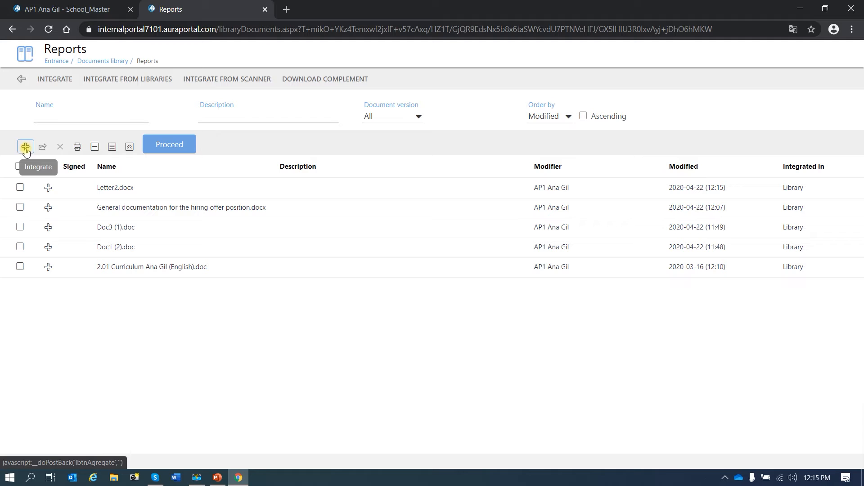
left_click(20, 208)
left_click(20, 228)
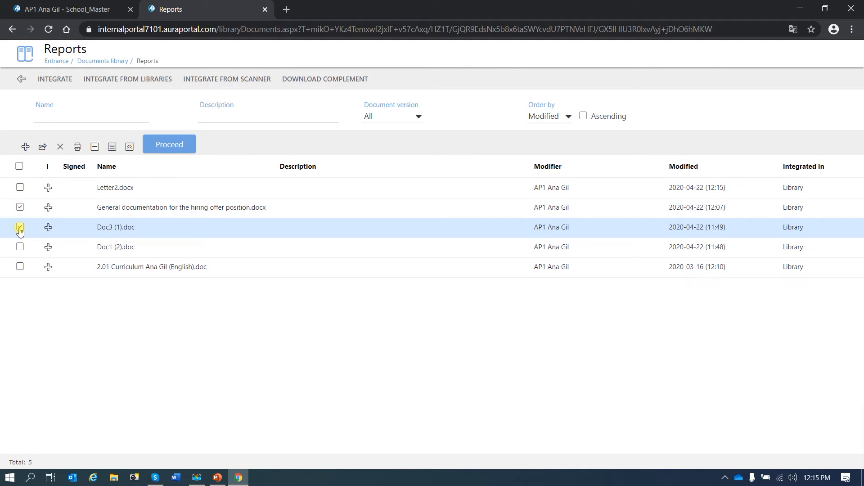
left_click(43, 149)
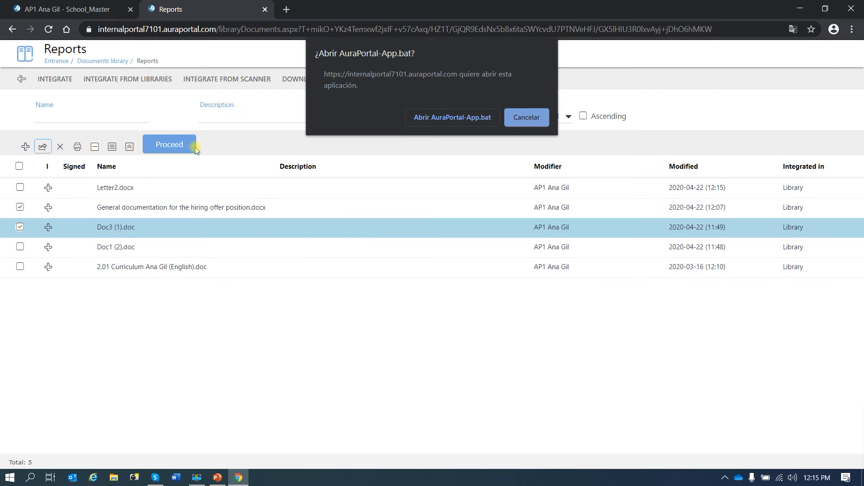
left_click(453, 117)
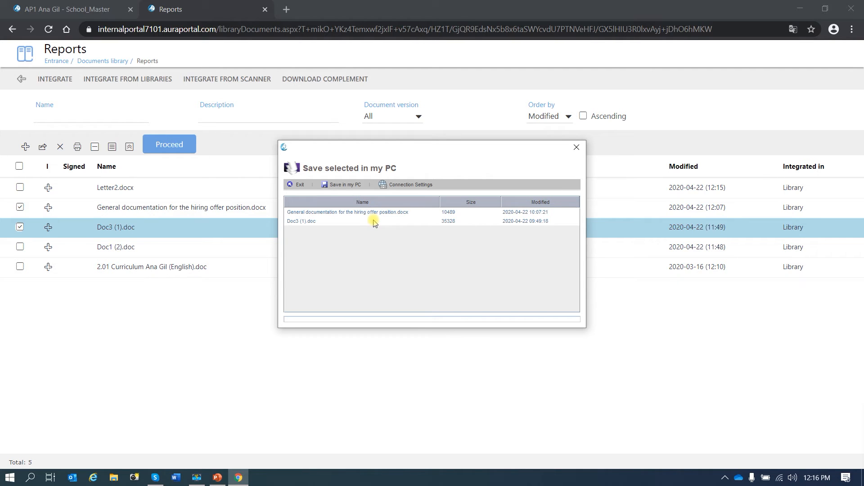
left_click(576, 148)
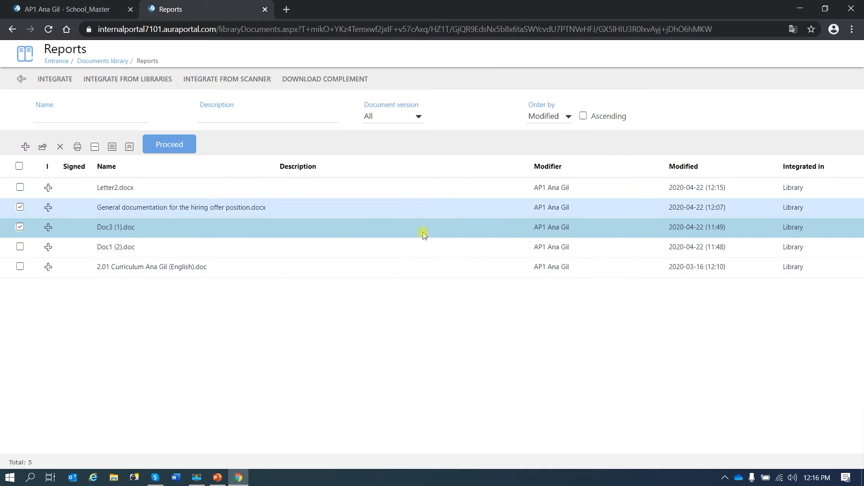
left_click(20, 227)
left_click(20, 207)
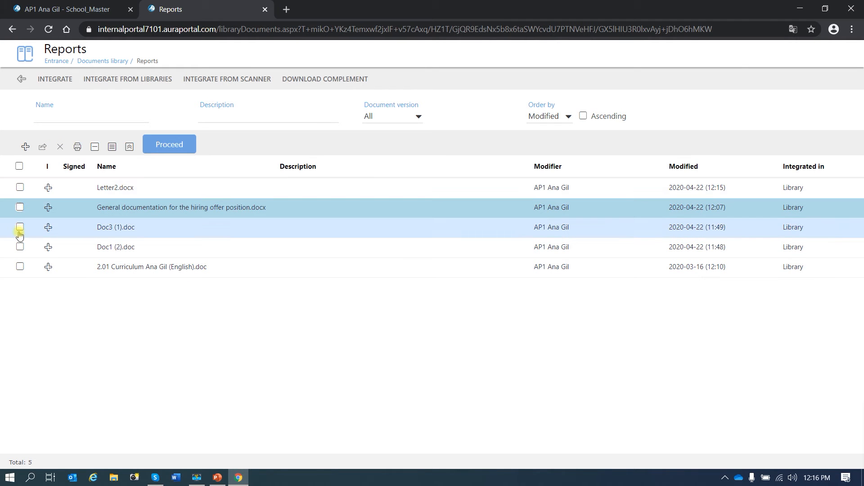
Delete Letter2.docx from the Reports library and refresh the document list.
left_click(20, 187)
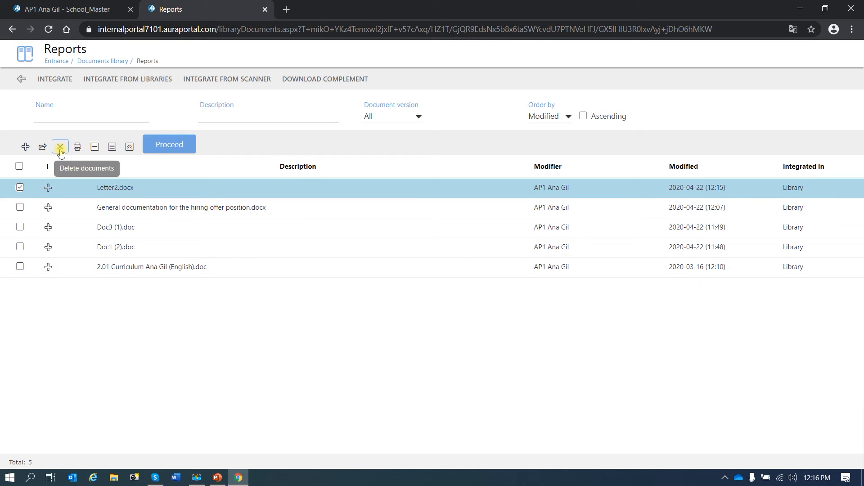
left_click(61, 149)
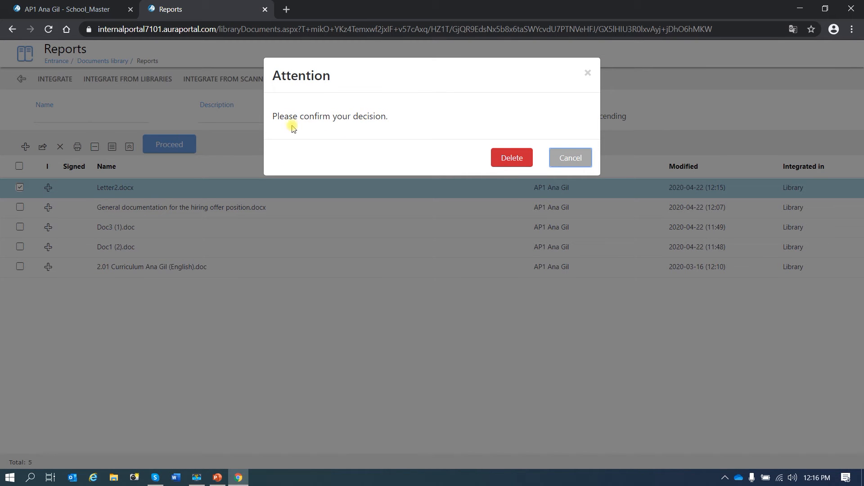
left_click(511, 159)
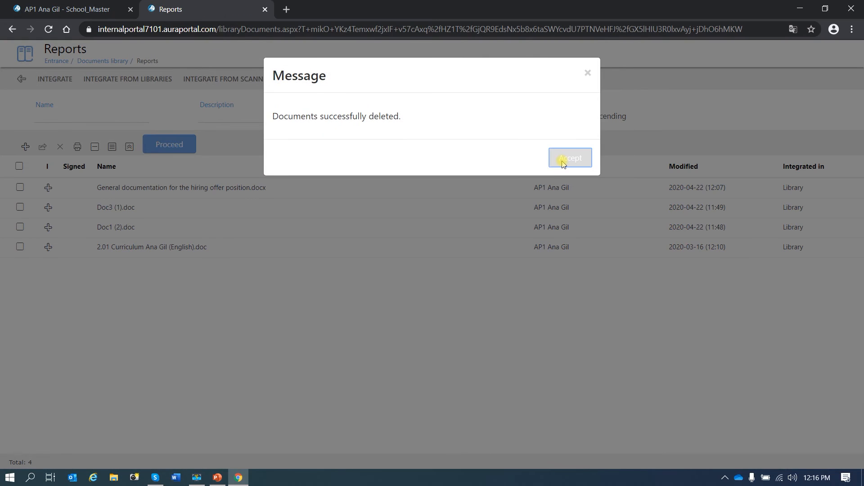
left_click(563, 163)
left_click(179, 143)
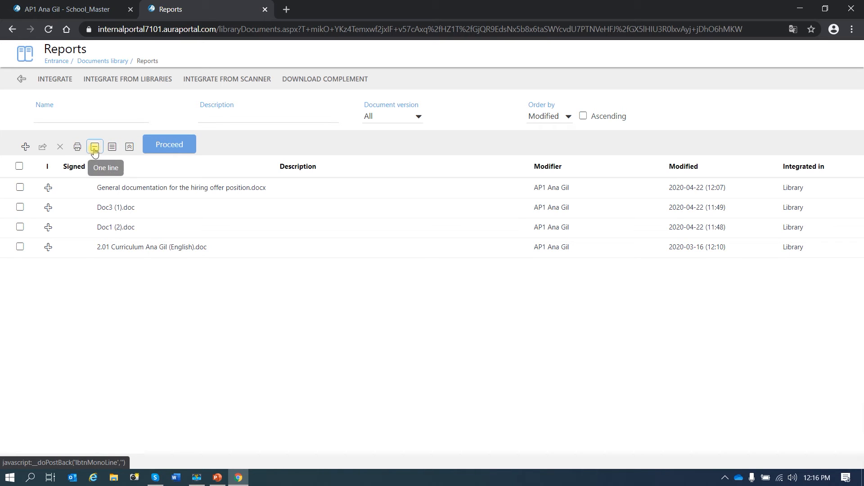
Review the history in the English curriculum document's details and set its Revised label to No.
left_click(49, 247)
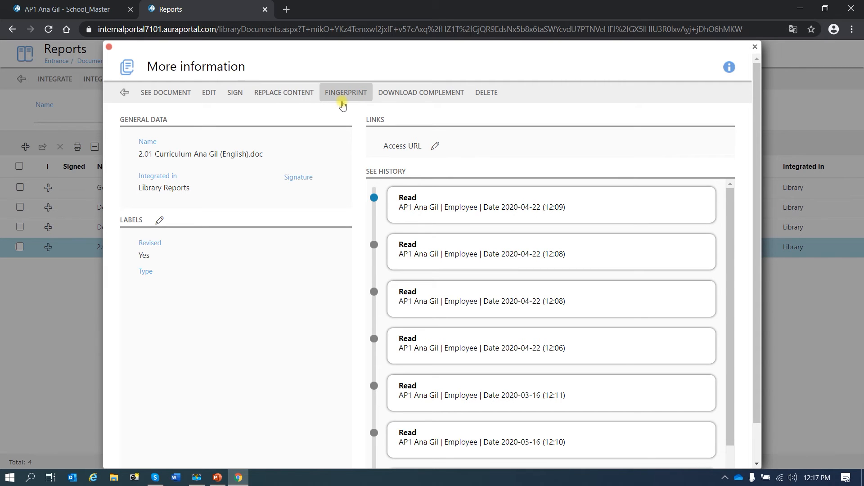
mouse_move(416, 102)
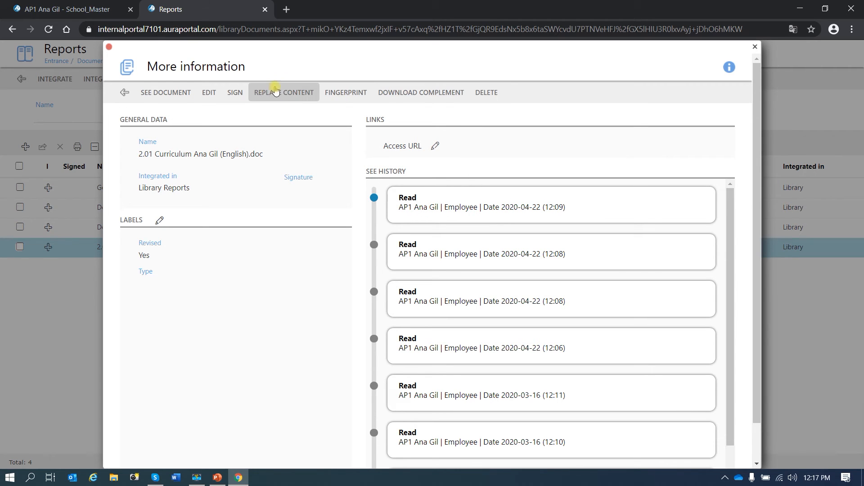
scroll(380, 229, "down", 2)
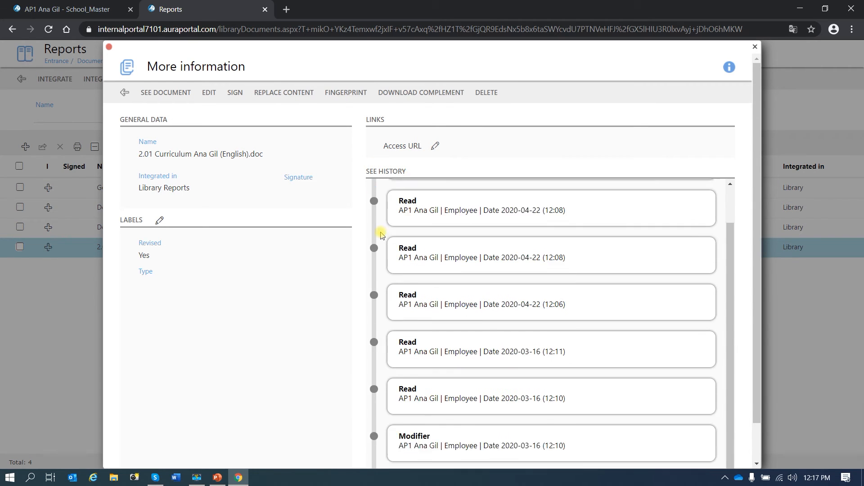
scroll(369, 241, "down", 1)
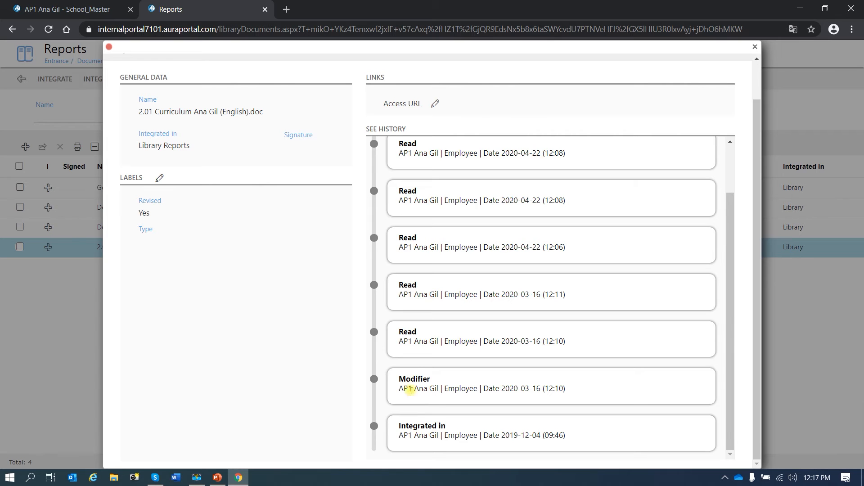
scroll(412, 342, "up", 4)
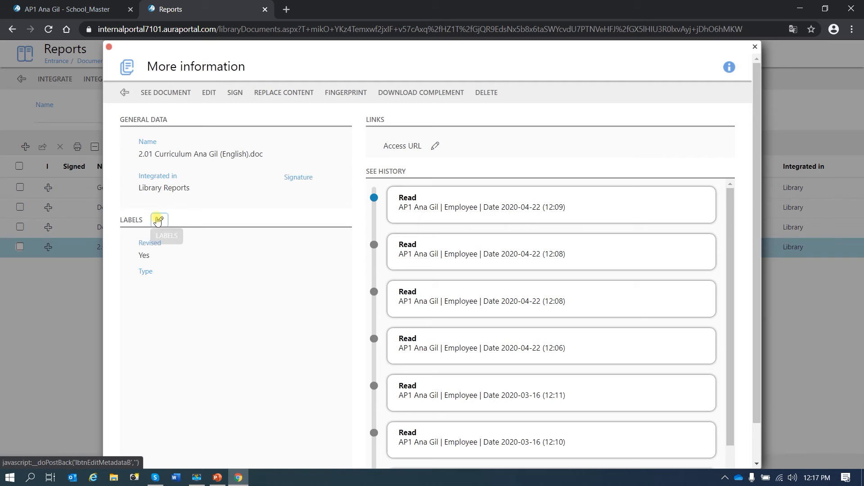
left_click(158, 221)
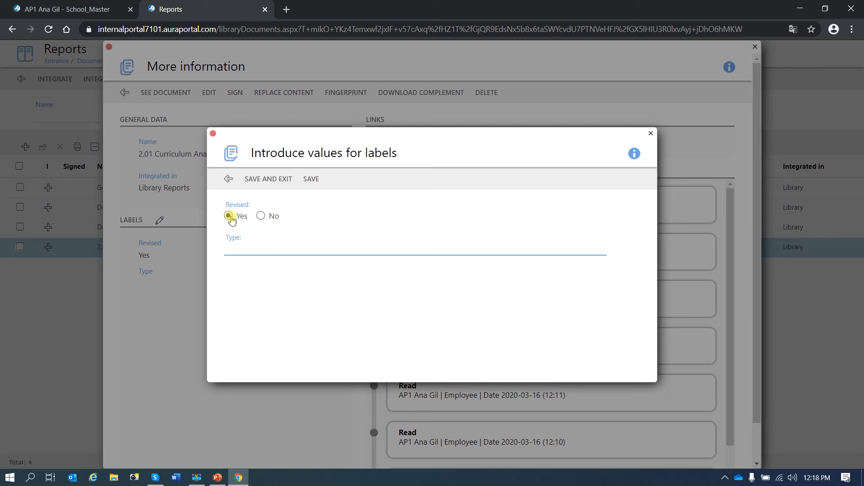
left_click(262, 217)
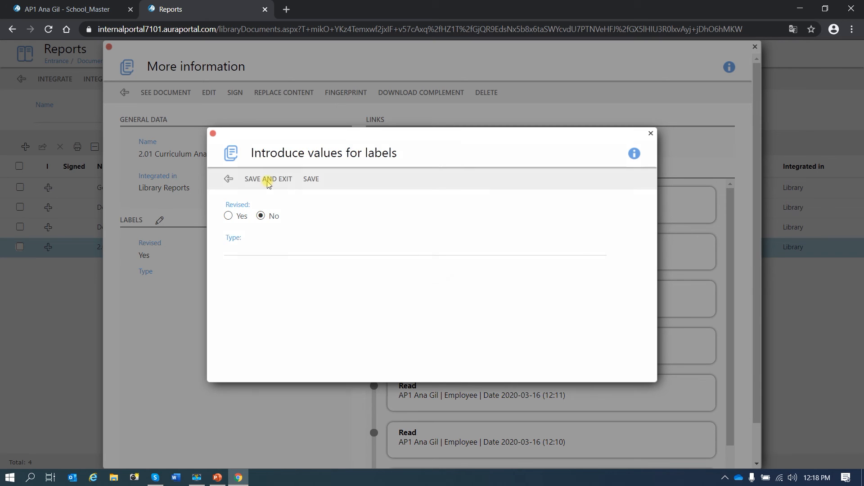
left_click(268, 179)
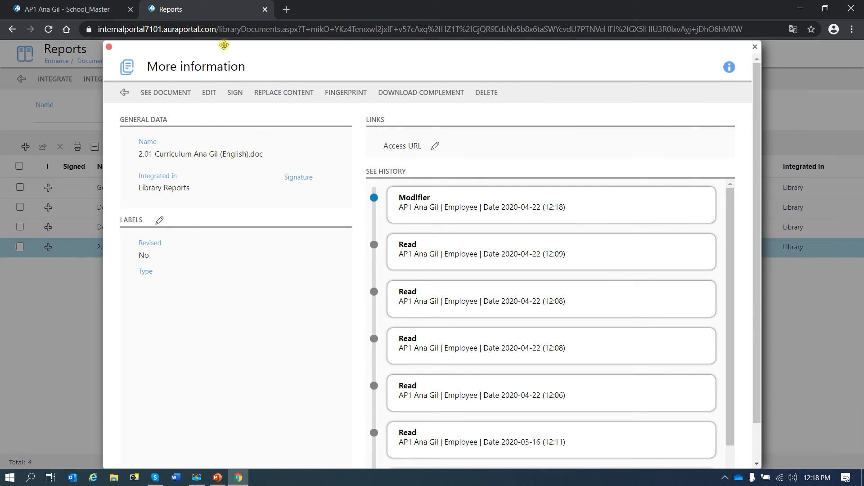
left_click(124, 93)
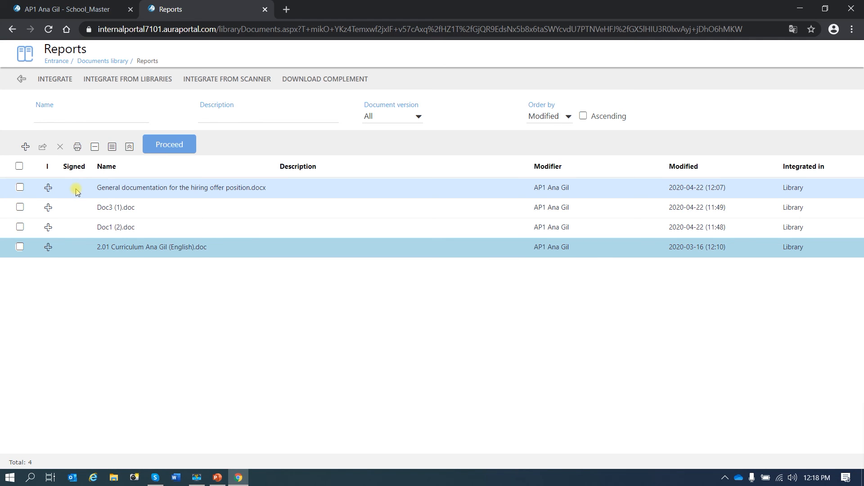
View General documentation for the hiring offer position.docx in Word from its details, and return to the Reports document list.
left_click(48, 189)
left_click(168, 93)
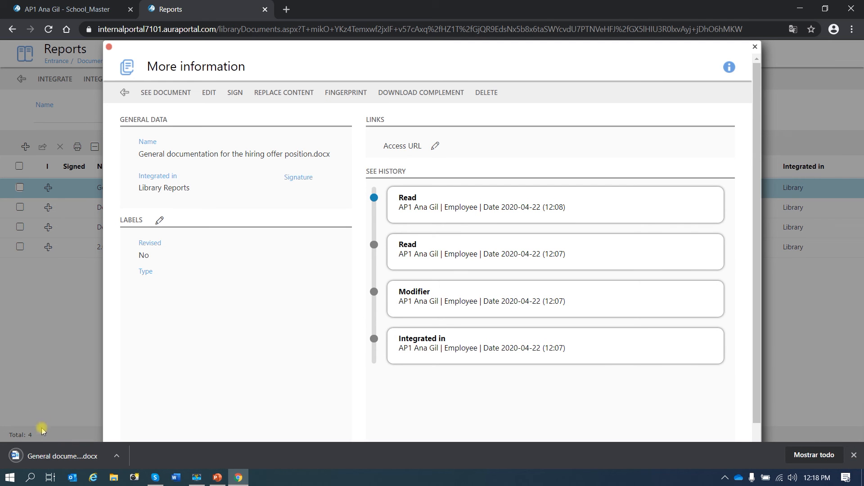
left_click(61, 460)
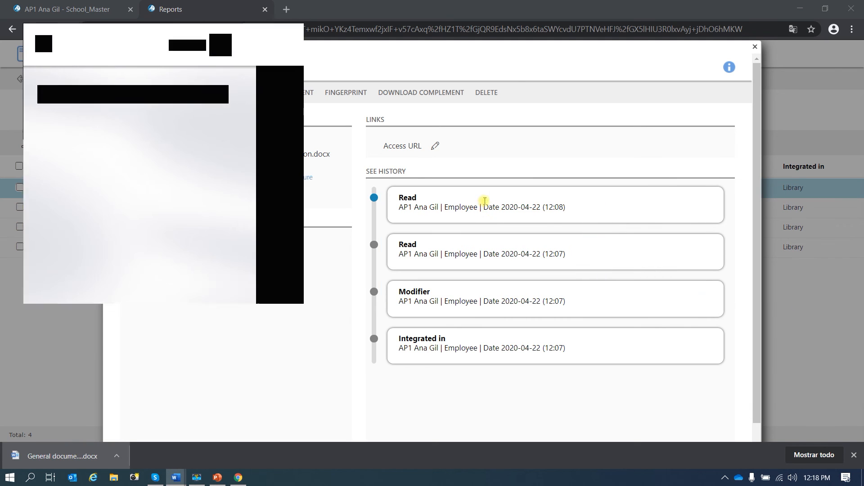
left_click(245, 287)
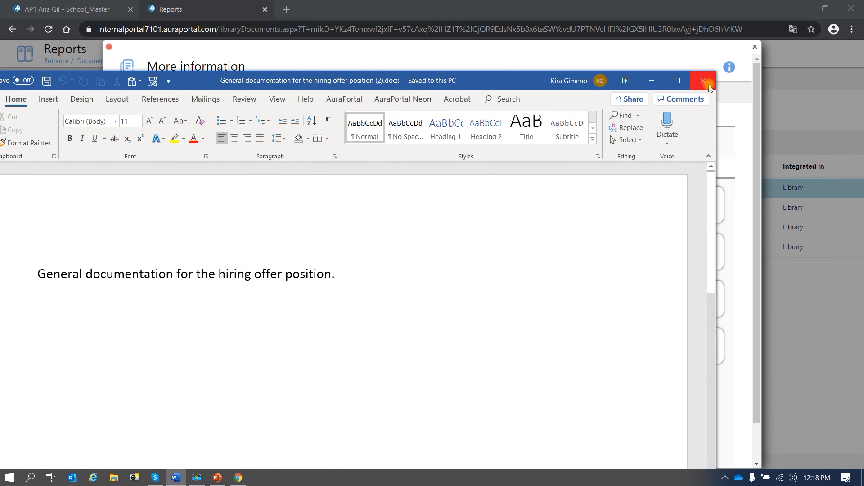
left_click(703, 81)
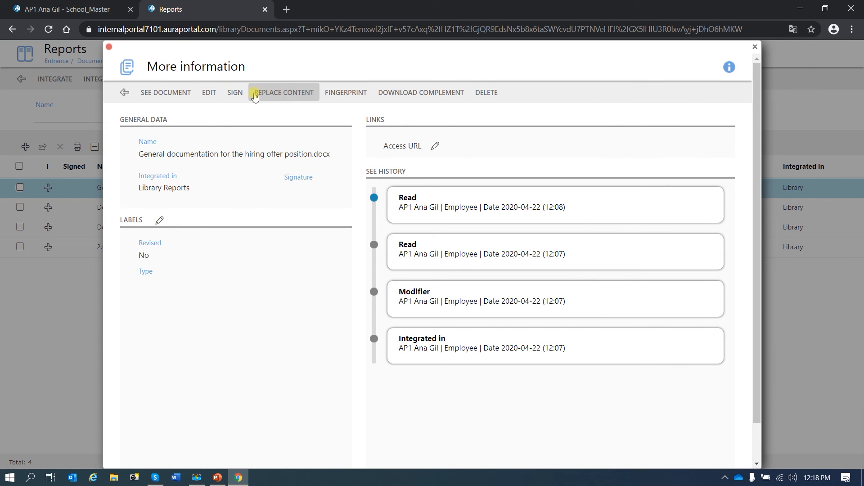
left_click(125, 93)
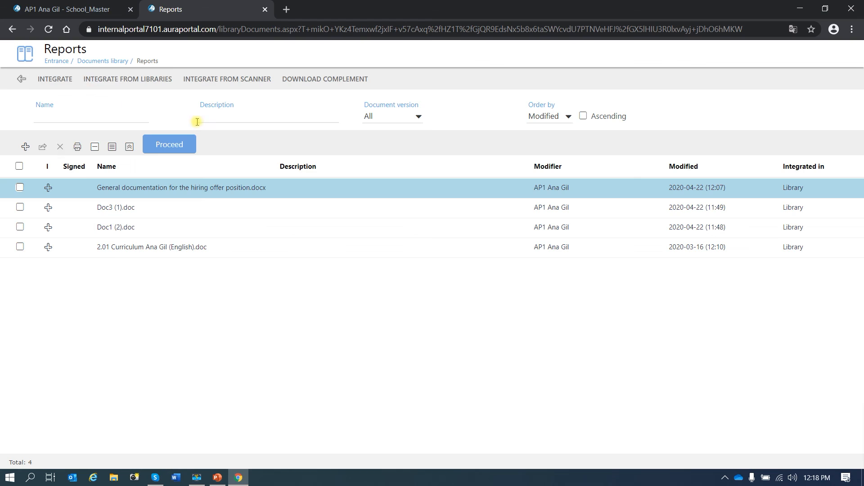
Return to the documents library and open the queries of libraries in dictionary.
left_click(21, 79)
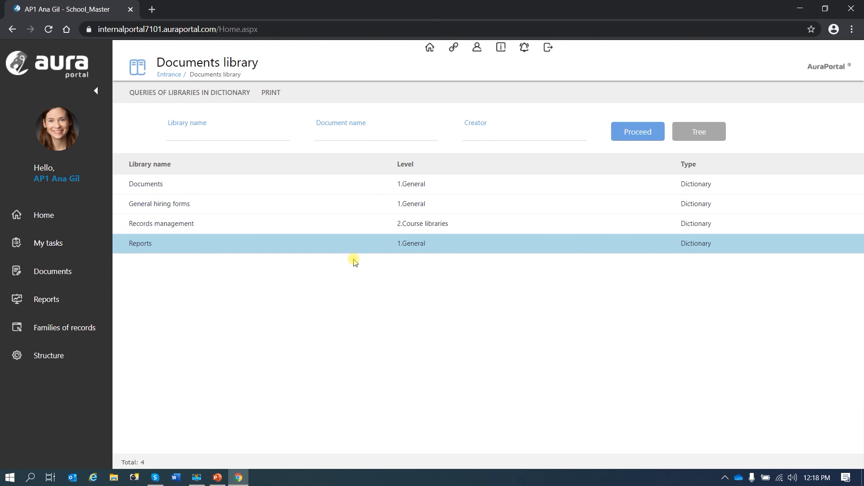
left_click(197, 97)
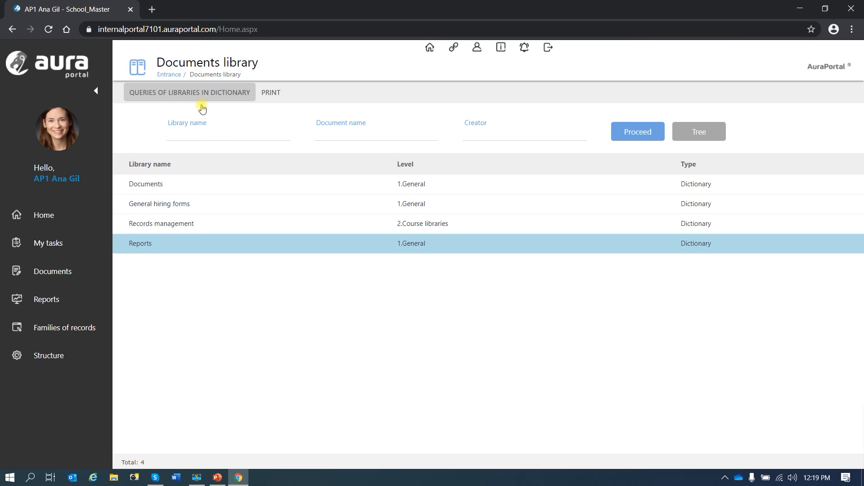